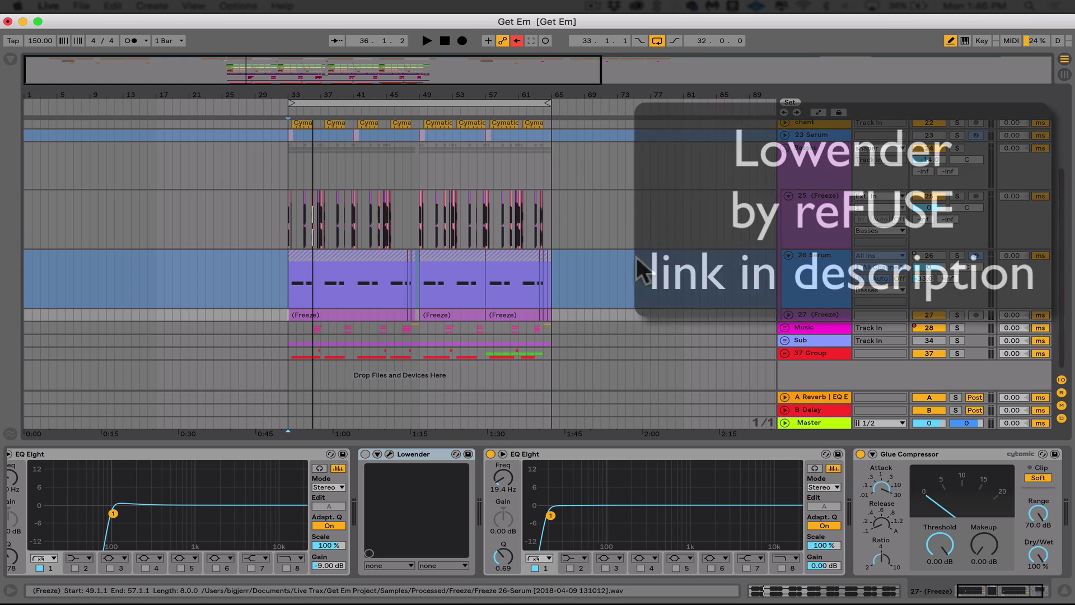
Step: Fold the 26 Serum track and unfold the 27 (Freeze) audio track beneath it
{"action": "left_click", "coordinate": [155, 278]}
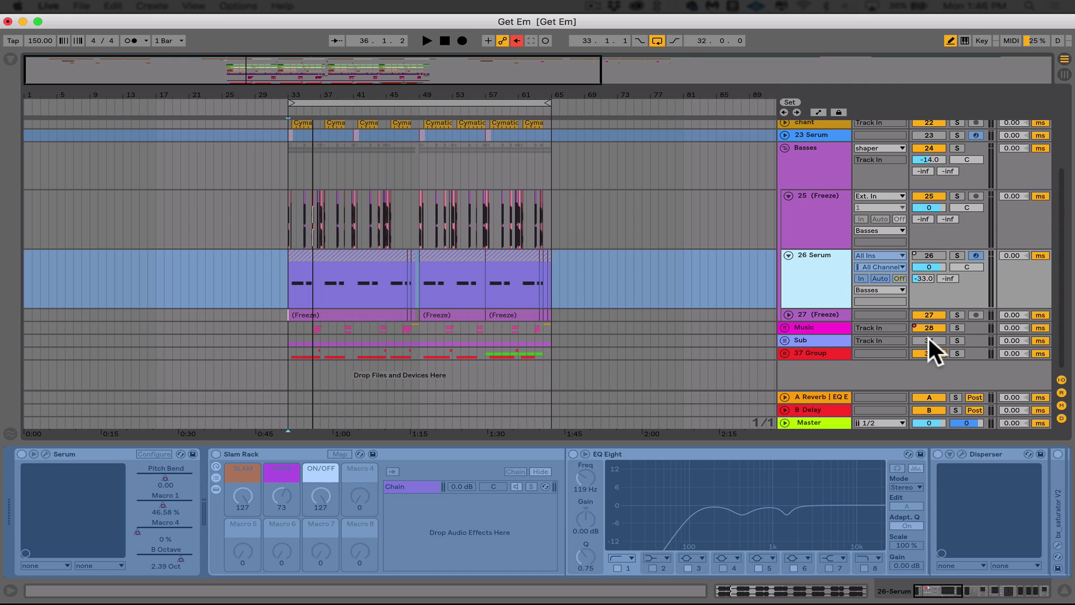
{"action": "left_click", "coordinate": [787, 256]}
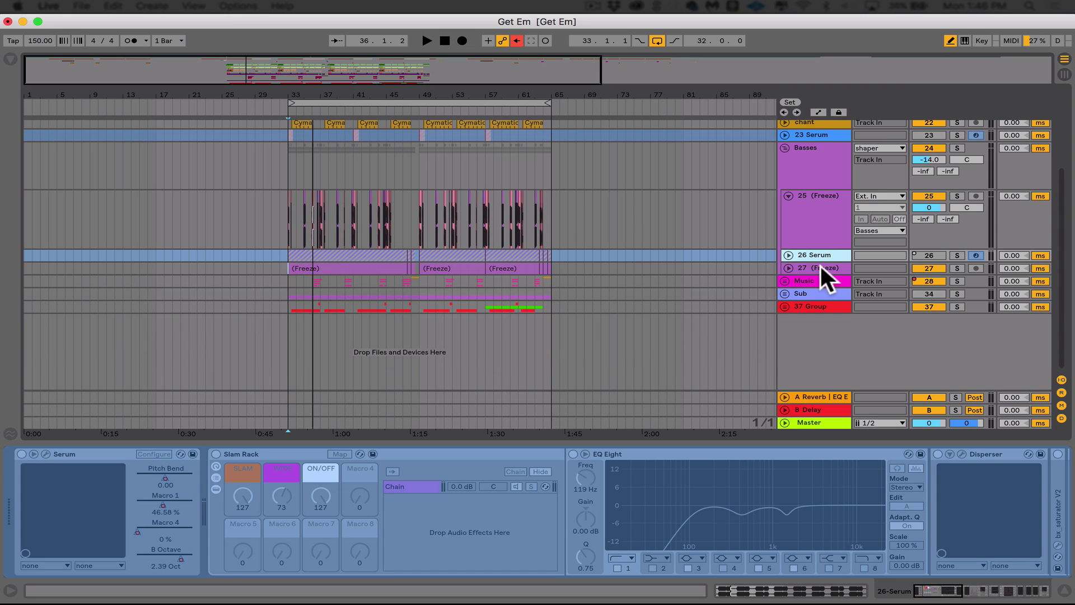
{"action": "left_click", "coordinate": [788, 267]}
{"action": "left_click", "coordinate": [817, 270]}
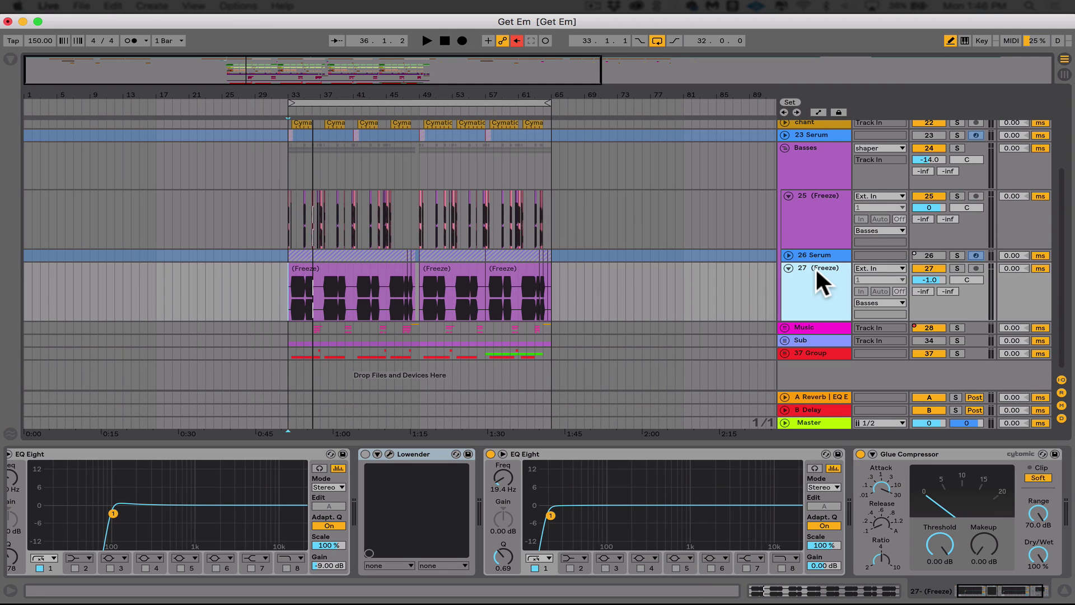
Step: Solo the 27 (Freeze) track and play it from bar 33 with Lowender switched off
{"action": "left_click", "coordinate": [957, 268]}
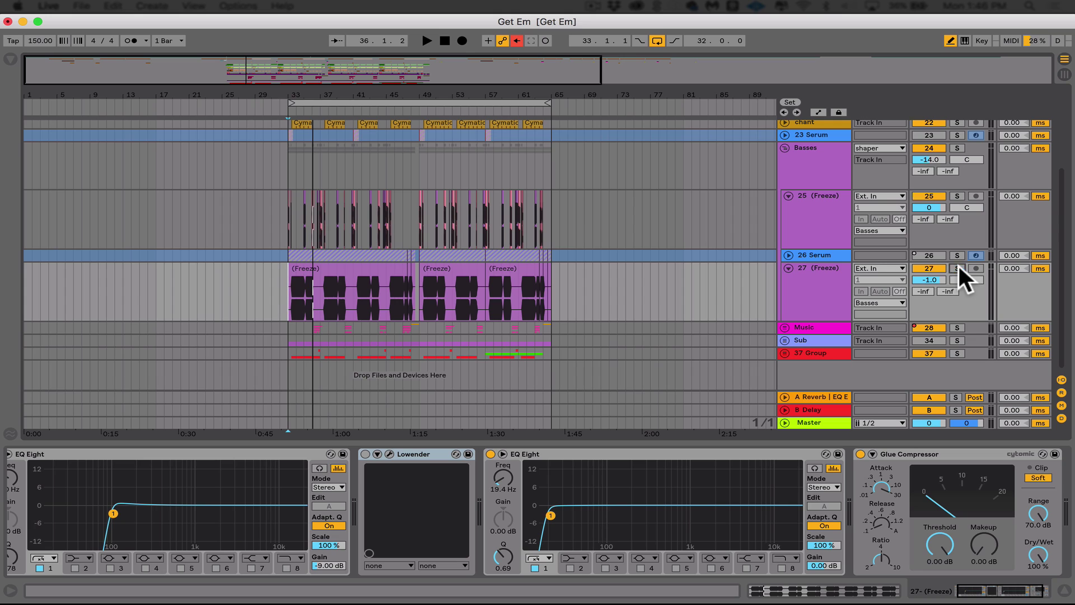
{"action": "left_click", "coordinate": [374, 269]}
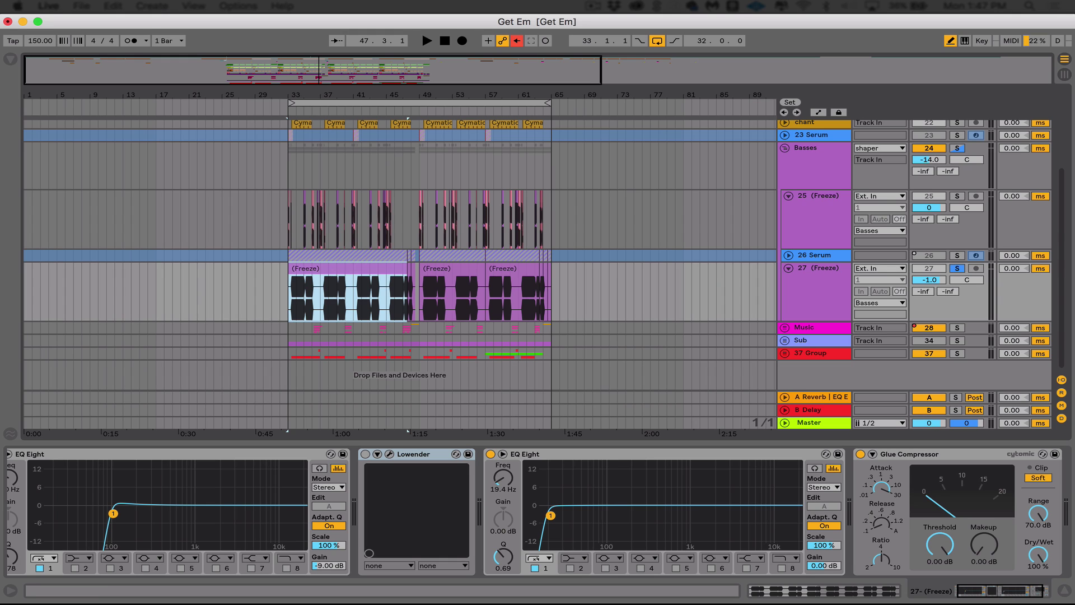
{"action": "left_click", "coordinate": [287, 288]}
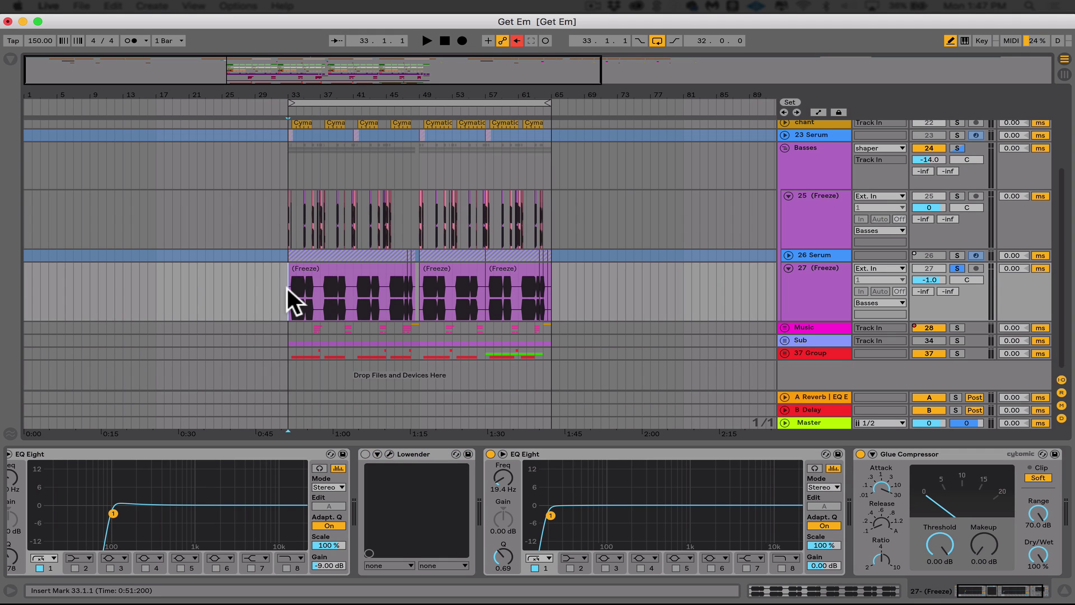
{"action": "key", "text": "space"}
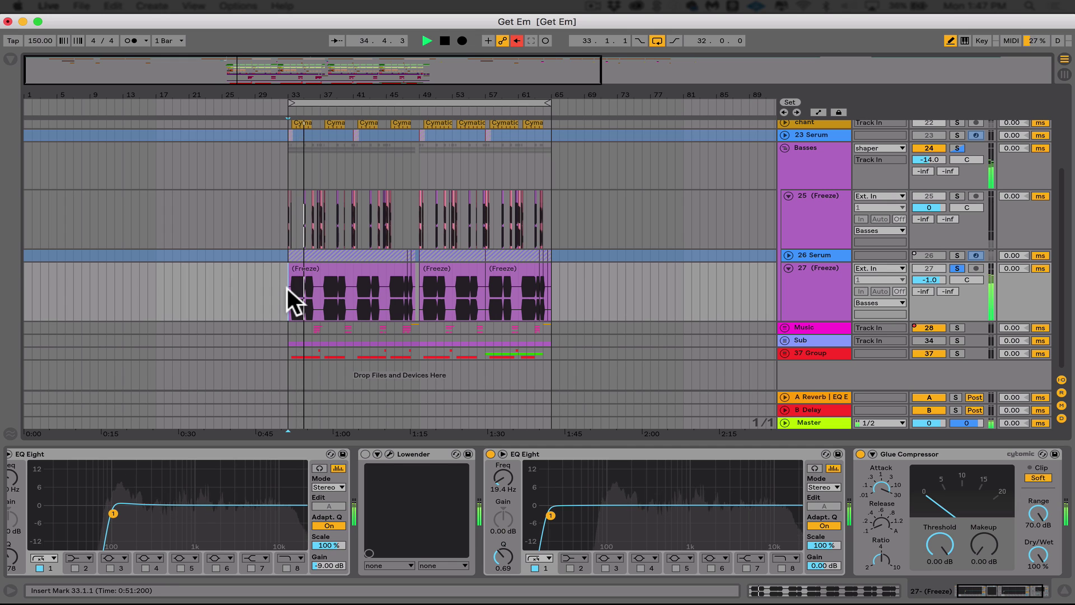
{"action": "key", "text": "space"}
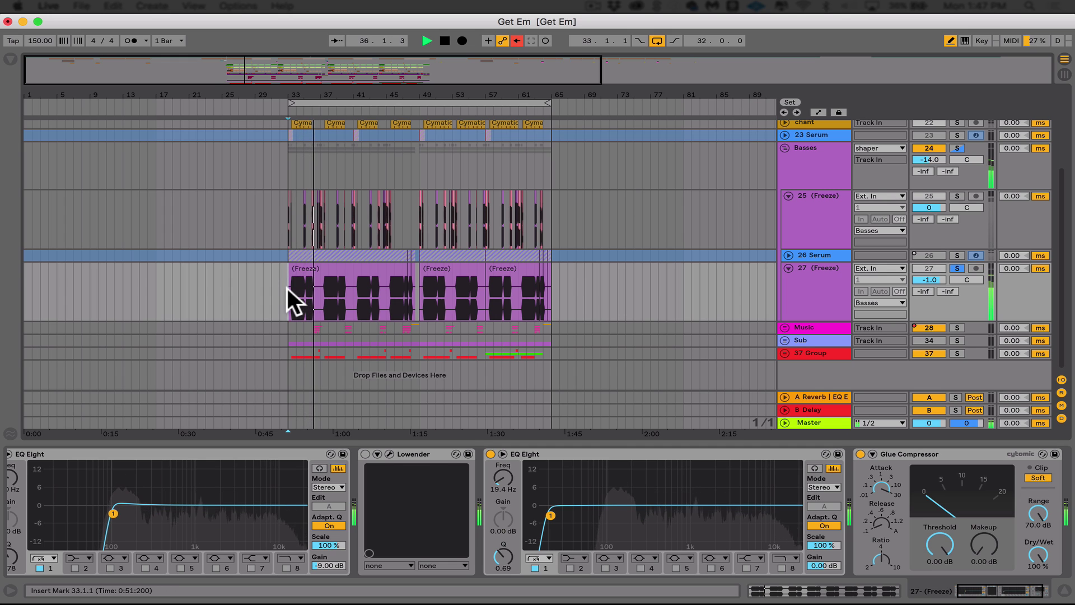
Step: Enable Lowender on the 27 (Freeze) track and play the passage for comparison
{"action": "left_click", "coordinate": [364, 452]}
{"action": "key", "text": "space"}
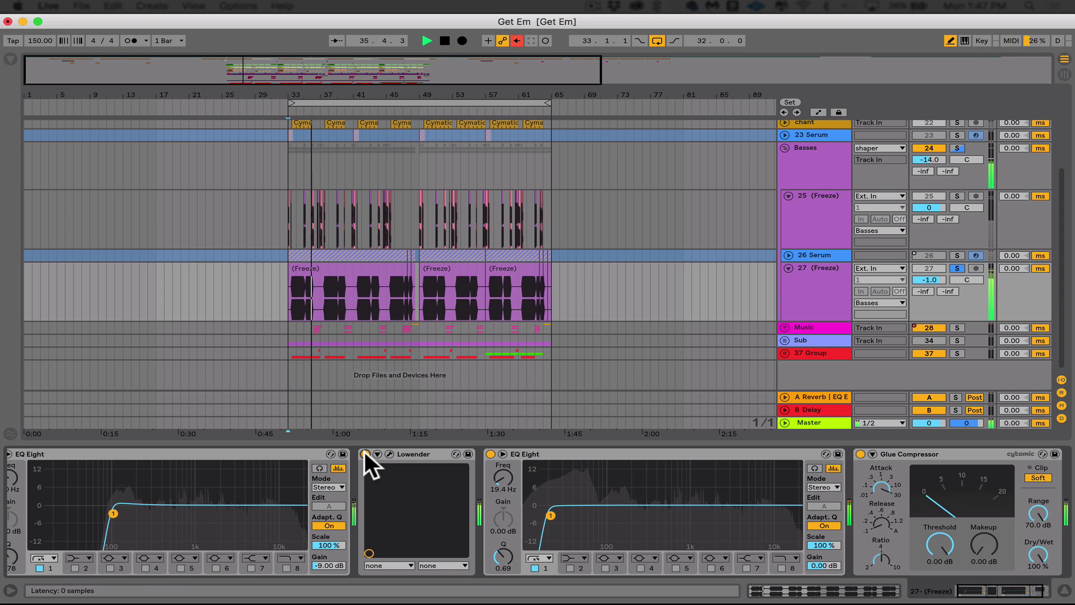
{"action": "key", "text": "space"}
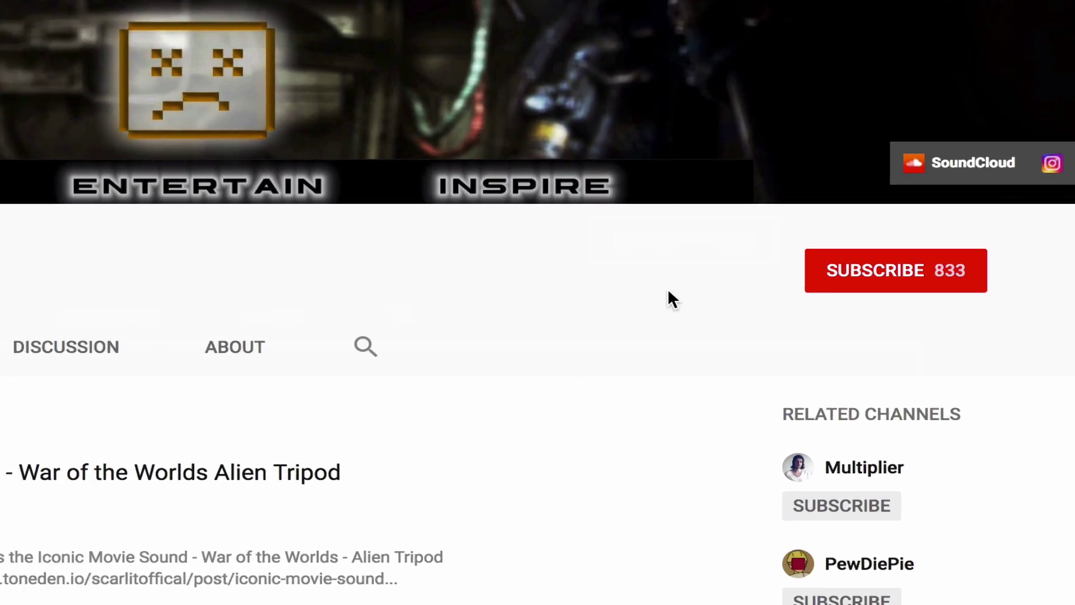
Step: Switch to YouTube, subscribe to the BigJerr channel with notifications on and browse its home page videos
{"action": "left_click", "coordinate": [842, 275]}
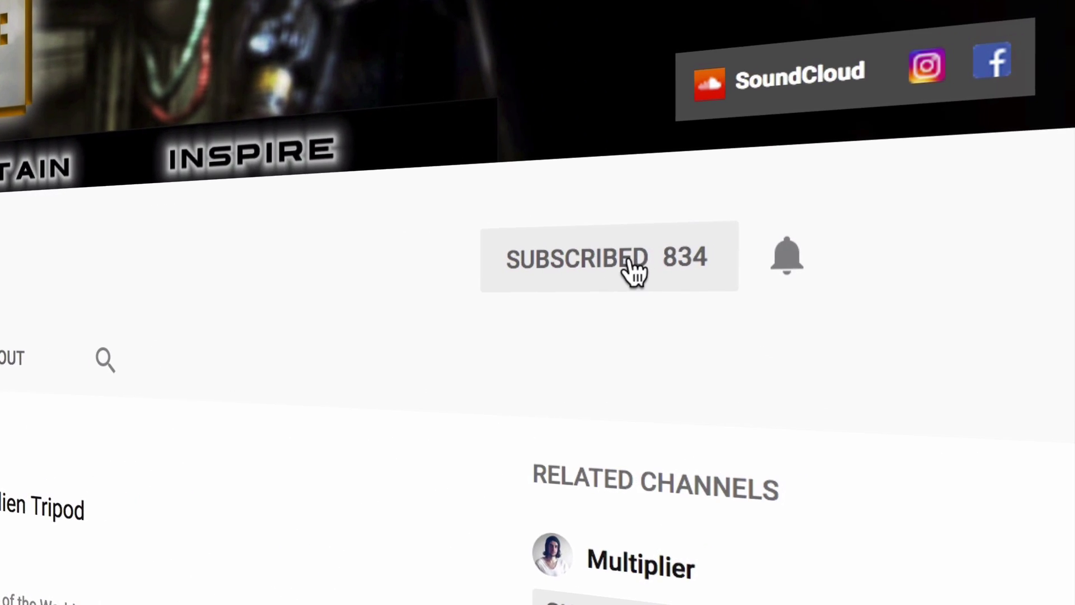
{"action": "left_click", "coordinate": [798, 264]}
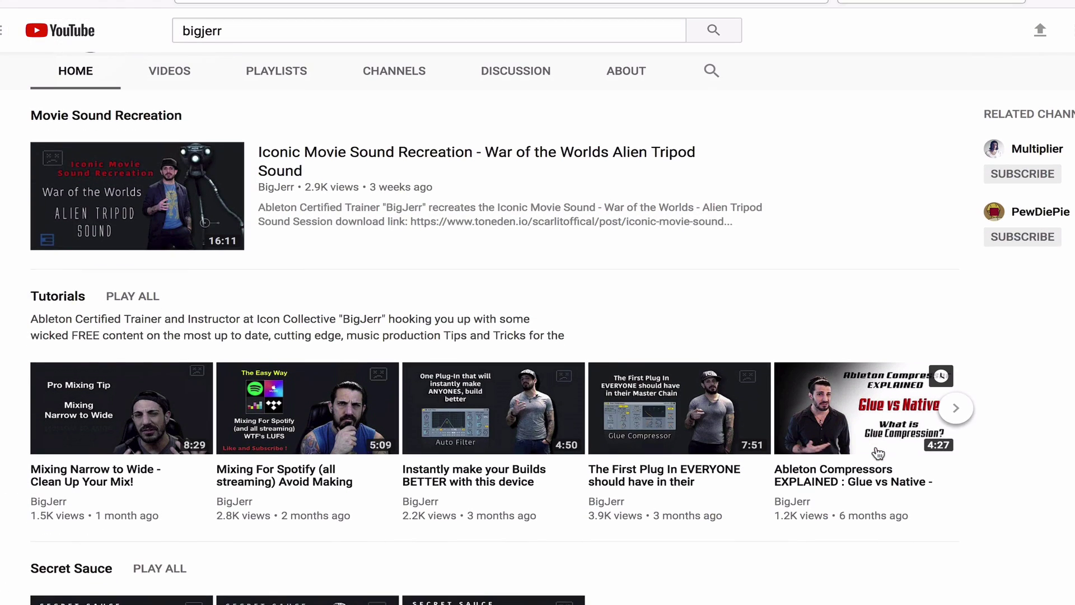
{"action": "scroll", "coordinate": [876, 447], "scroll_direction": "down", "scroll_amount": 5}
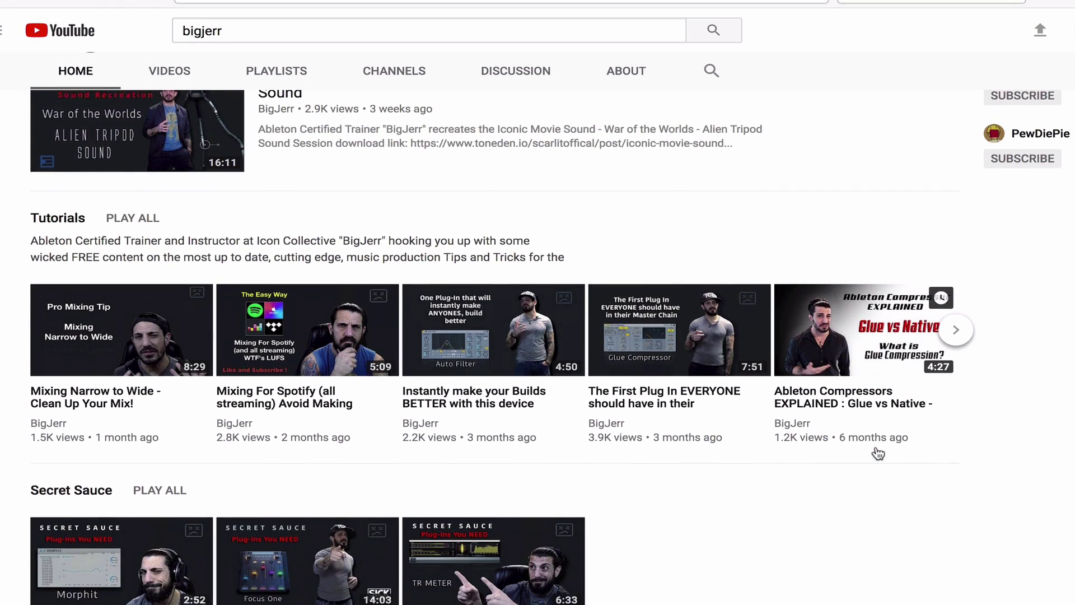
{"action": "scroll", "coordinate": [877, 453], "scroll_direction": "down", "scroll_amount": 5}
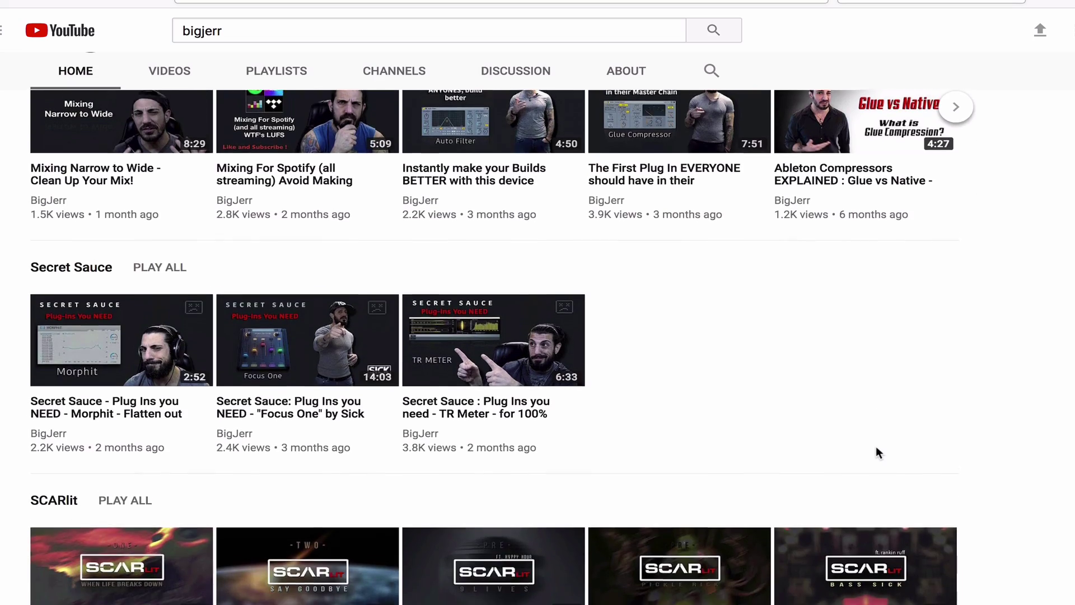
{"action": "scroll", "coordinate": [876, 446], "scroll_direction": "down", "scroll_amount": 3}
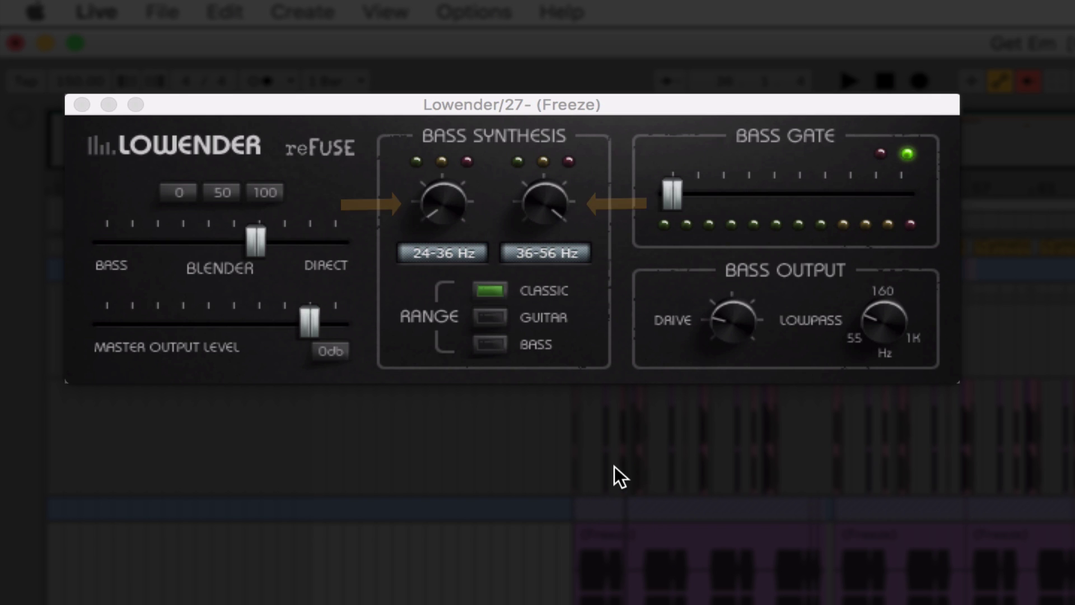
Step: Try the Bass and Guitar ranges in Lowender's bass synthesis section, returning the range to Classic
{"action": "left_click", "coordinate": [496, 344]}
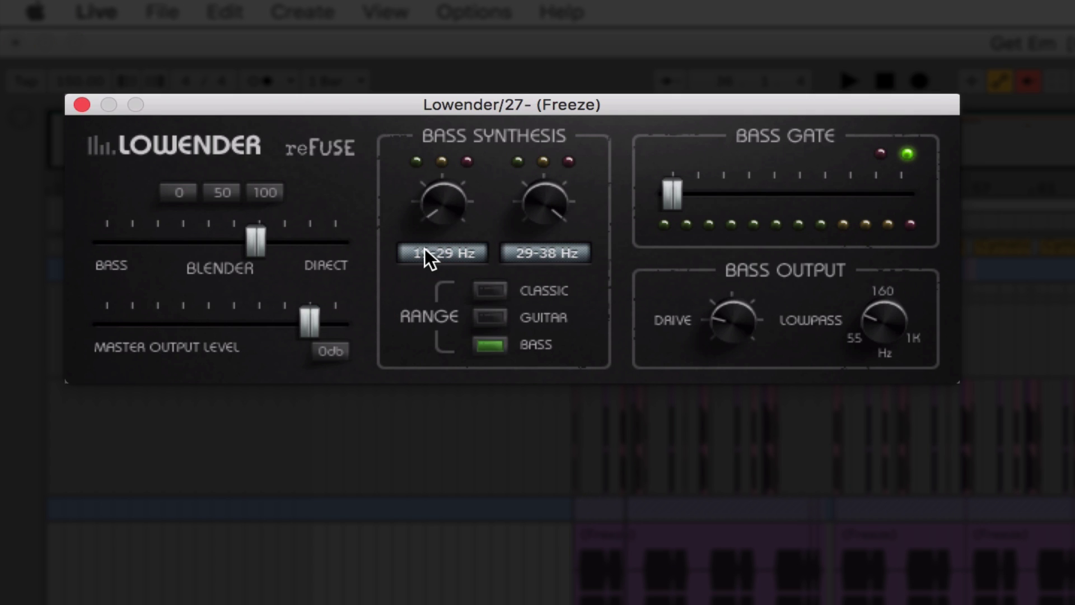
{"action": "left_click", "coordinate": [492, 319]}
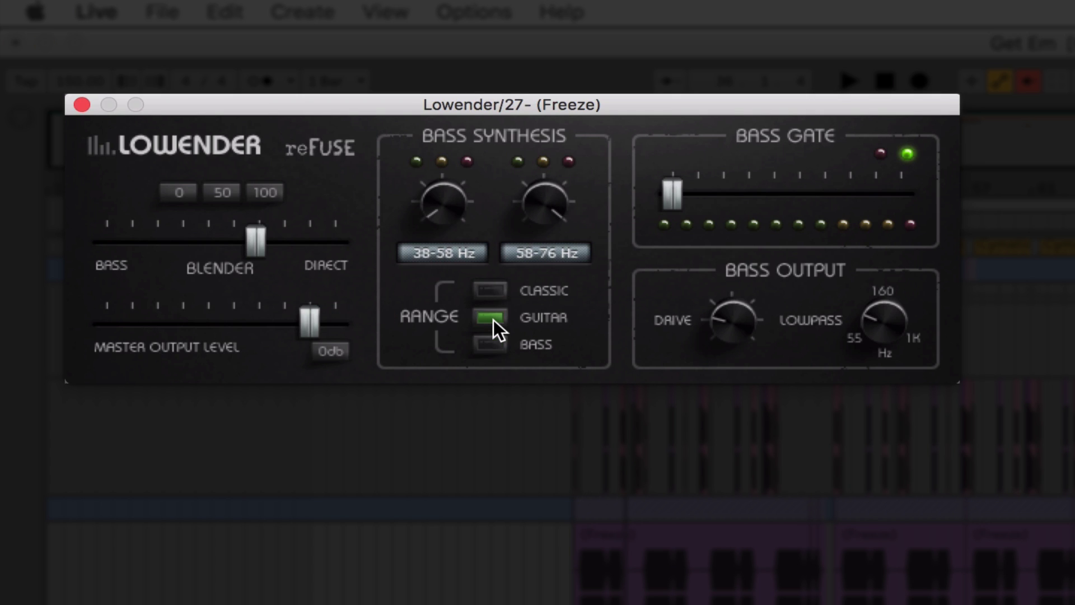
{"action": "left_click", "coordinate": [483, 287]}
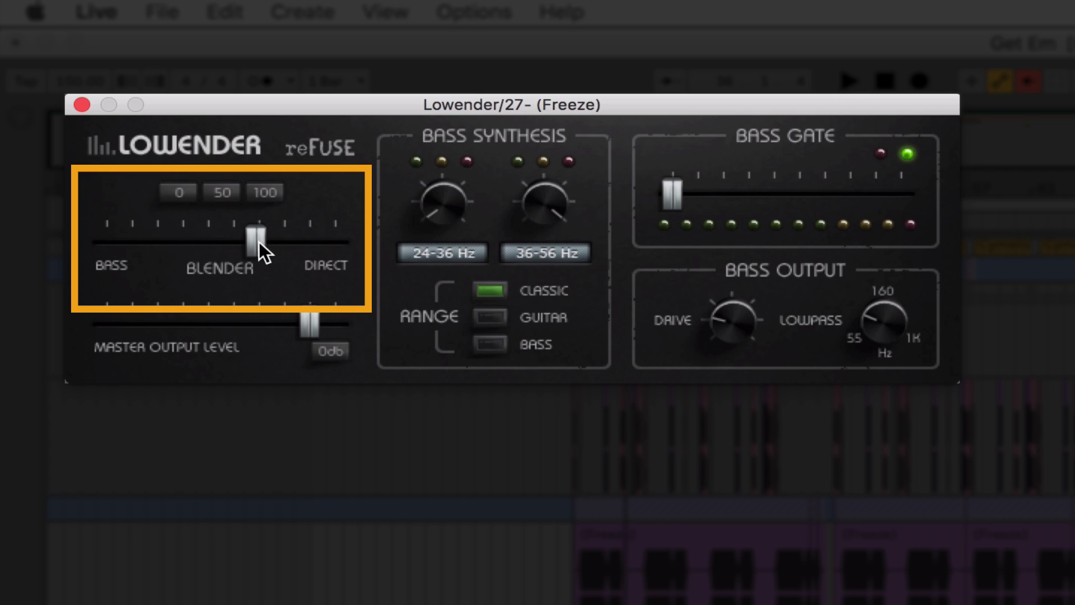
Step: Sweep Lowender's Blender fully to Direct and fully to Bass, and try its 0, 50 and 100 presets
{"action": "left_click_drag", "start_coordinate": [257, 241], "coordinate": [452, 241]}
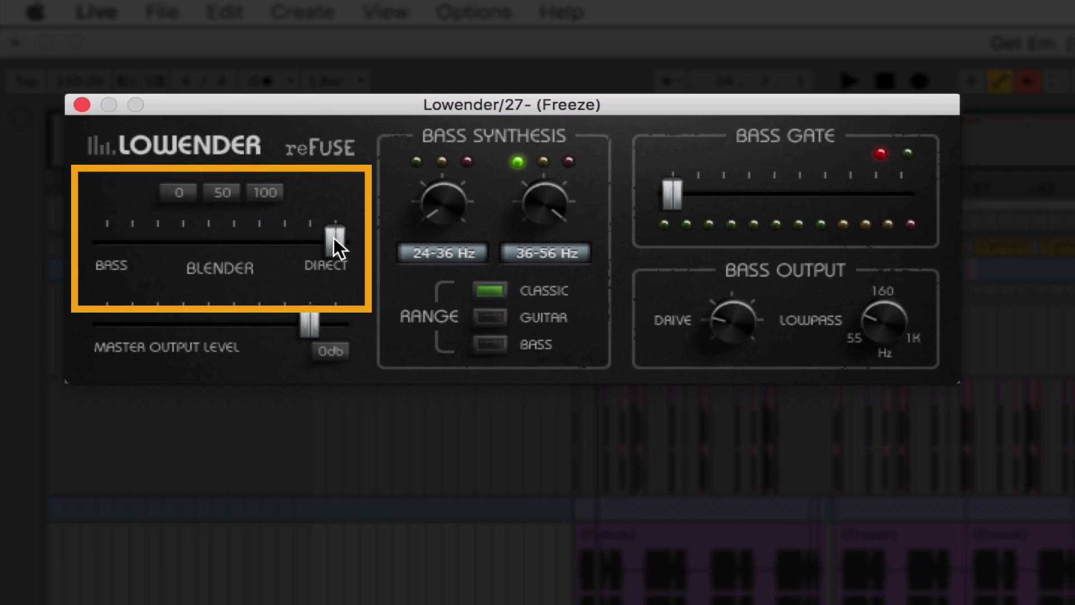
{"action": "left_click_drag", "start_coordinate": [334, 237], "coordinate": [3, 236]}
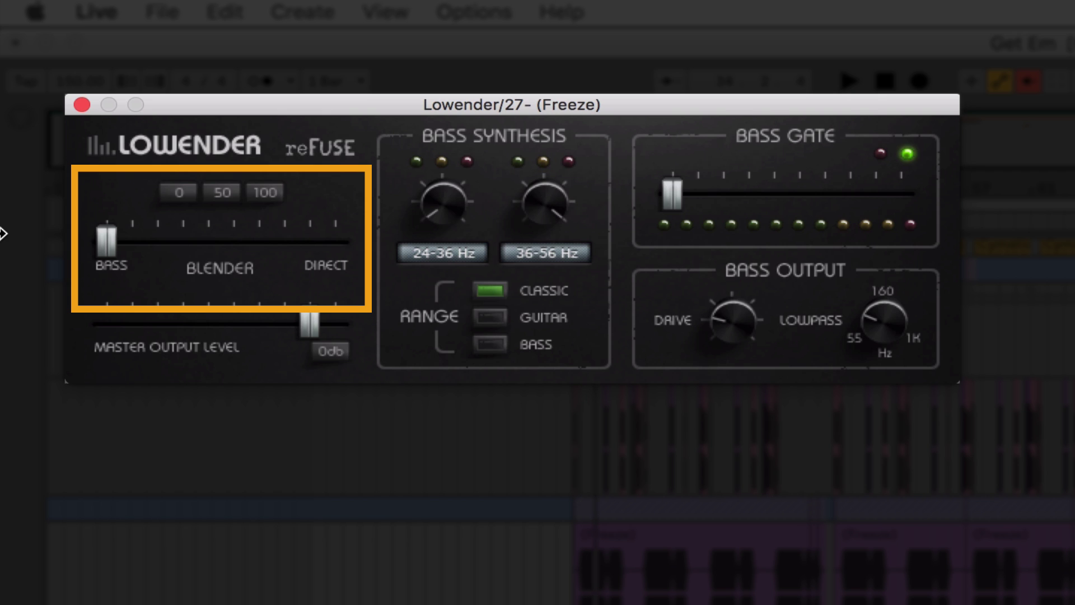
{"action": "left_click_drag", "start_coordinate": [106, 240], "coordinate": [304, 251]}
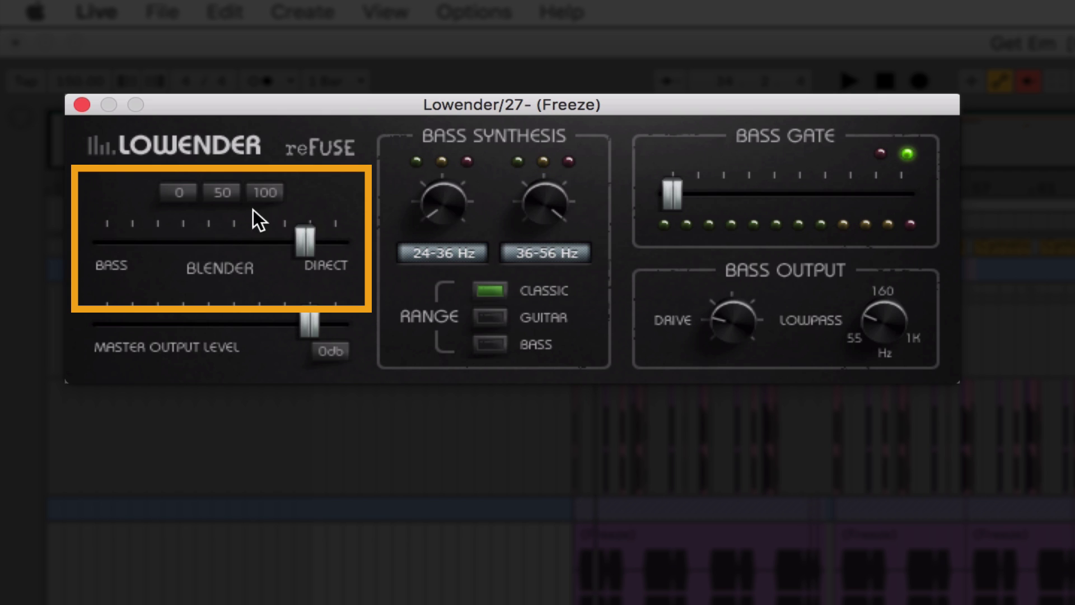
{"action": "left_click", "coordinate": [224, 193]}
{"action": "left_click", "coordinate": [181, 192]}
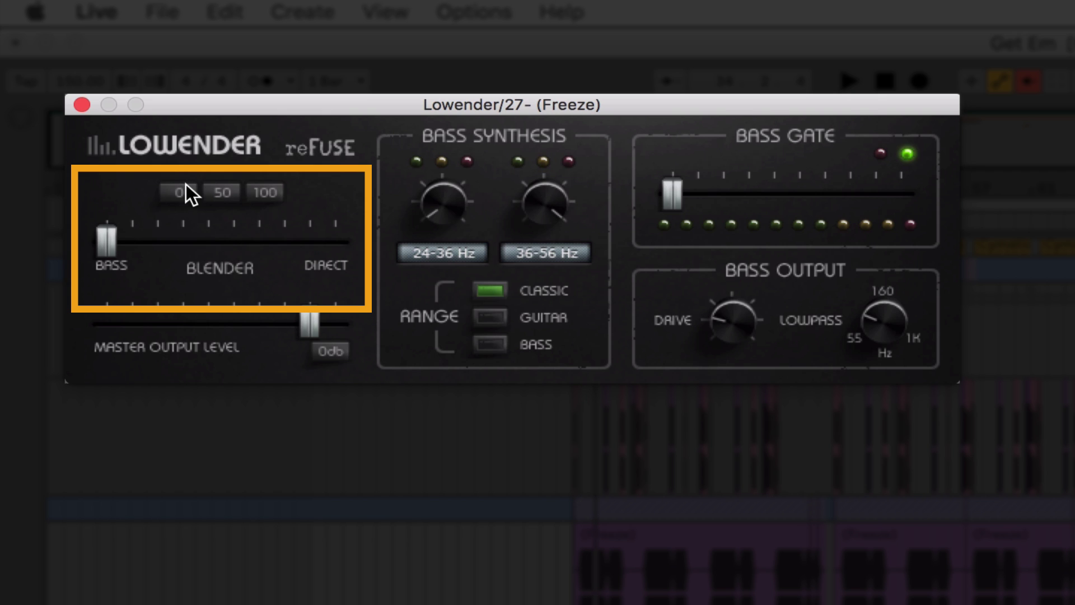
{"action": "left_click", "coordinate": [275, 191]}
{"action": "left_click", "coordinate": [232, 193]}
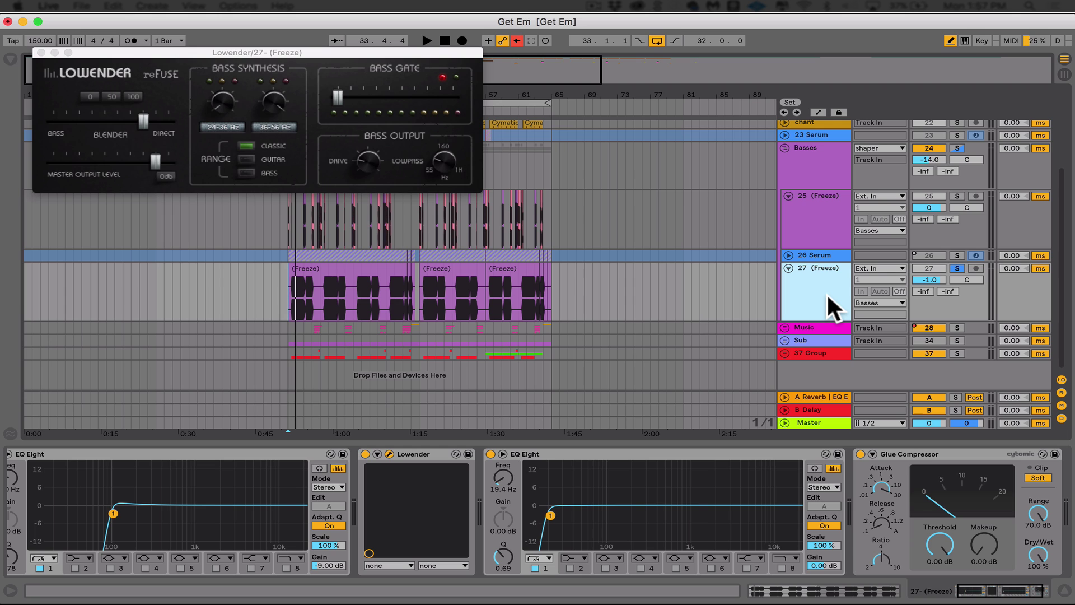
Step: Insert a new audio track below 27 (Freeze) and move the Lowender device onto it
{"action": "key", "text": "super+t"}
{"action": "left_click", "coordinate": [818, 340]}
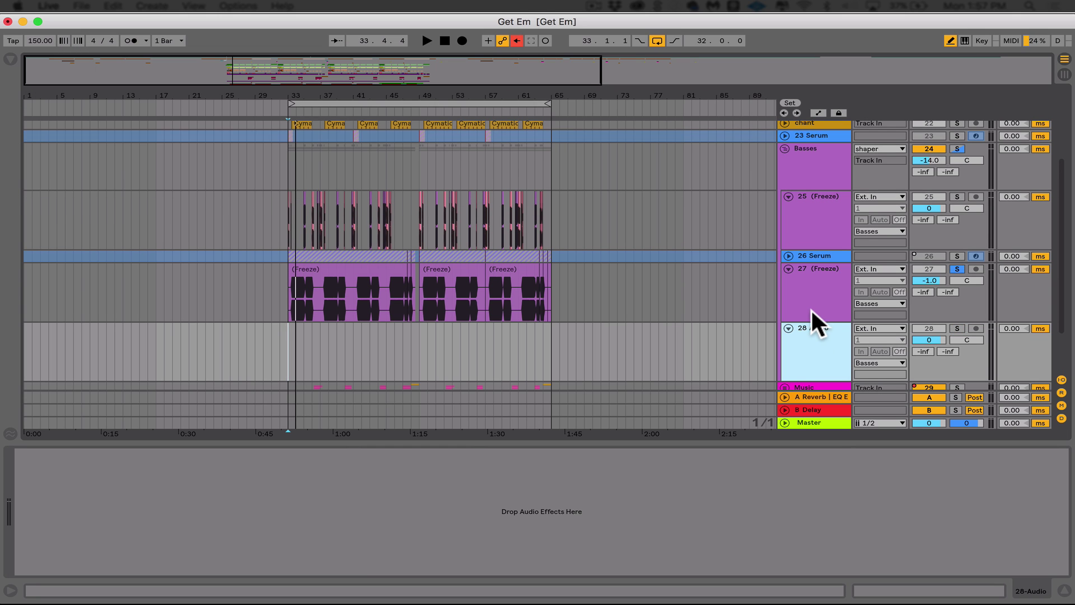
{"action": "left_click", "coordinate": [810, 306]}
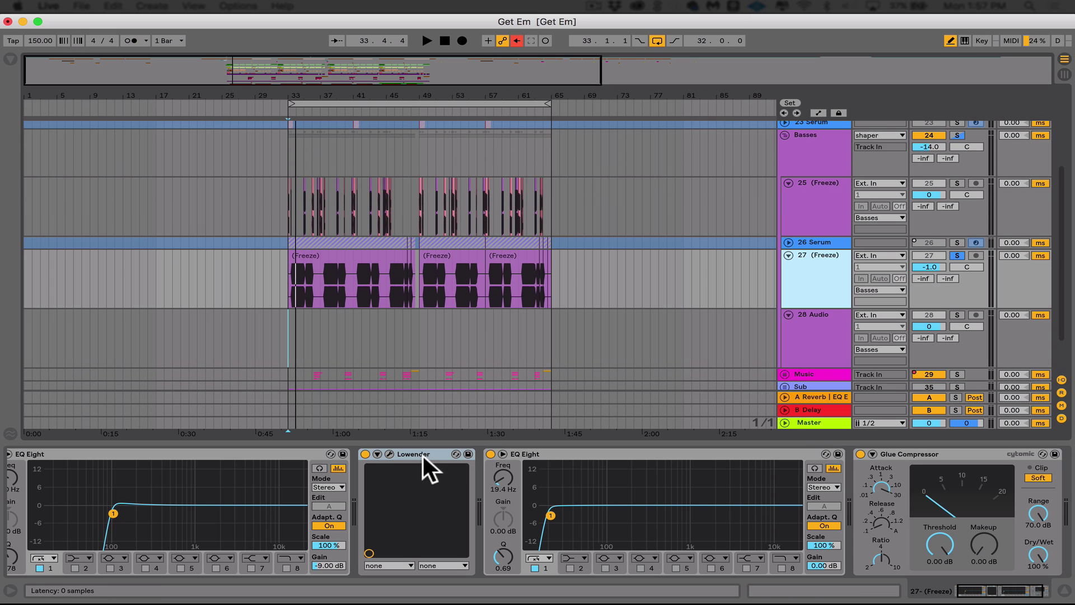
{"action": "left_click_drag", "start_coordinate": [422, 455], "coordinate": [810, 326]}
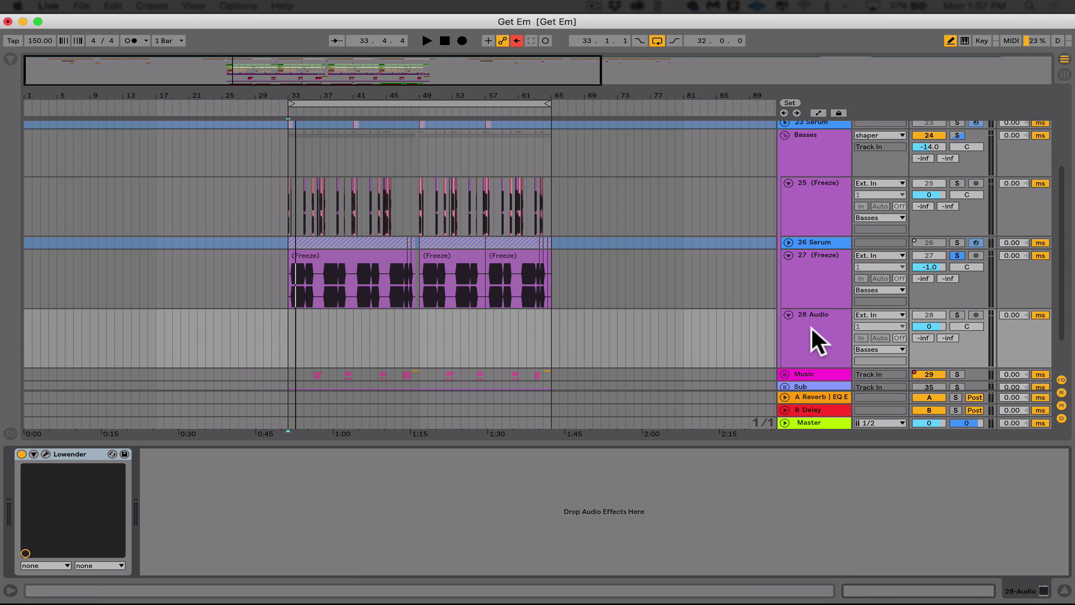
Step: Delete the EQ Eight directly before the Glue Compressor on the 27 (Freeze) track
{"action": "left_click", "coordinate": [819, 280]}
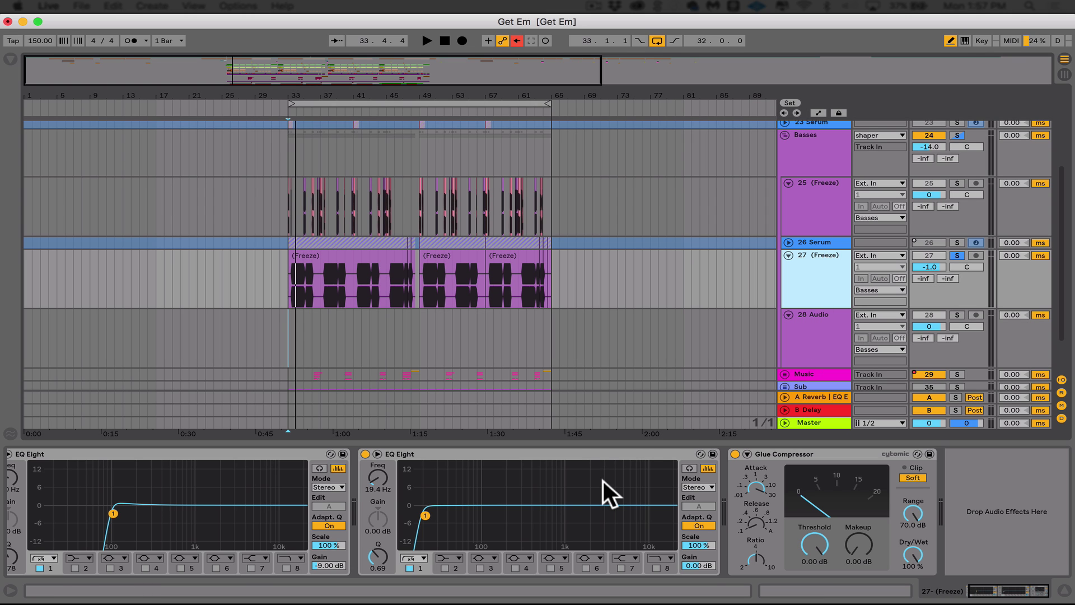
{"action": "left_click", "coordinate": [575, 451]}
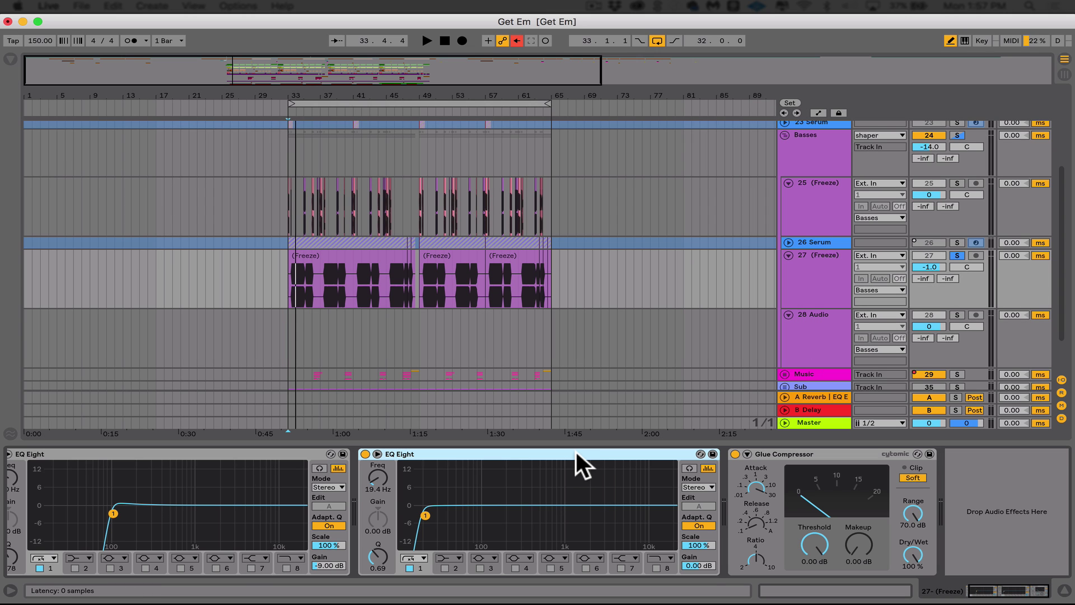
{"action": "key", "text": "Delete"}
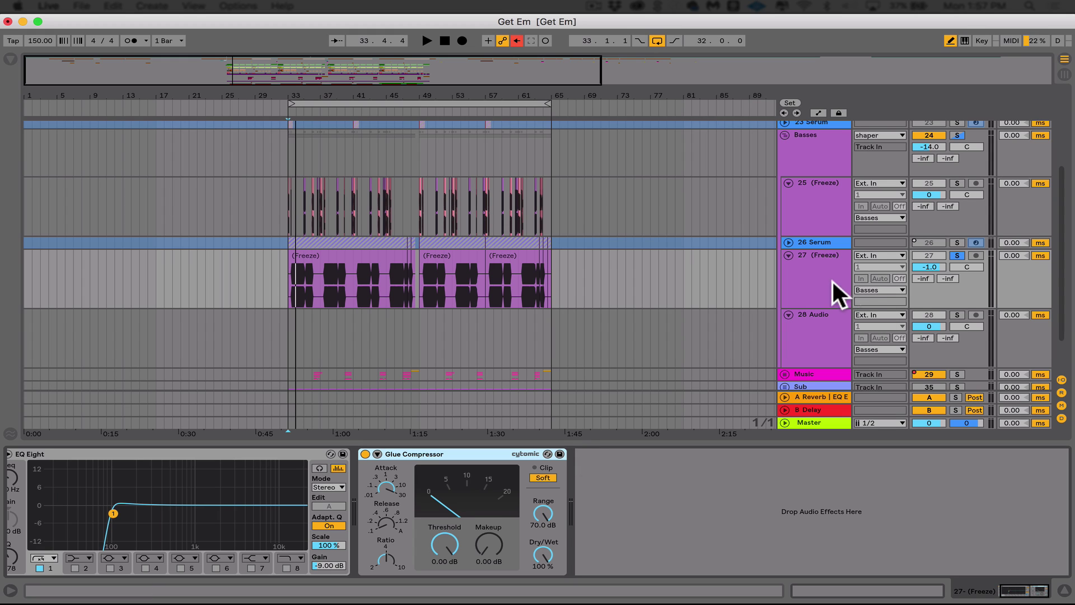
Step: Route the 28 Audio track's input from 27- (Freeze), set its monitoring to In and solo it
{"action": "left_click", "coordinate": [865, 311]}
{"action": "scroll", "coordinate": [863, 287], "scroll_direction": "down", "scroll_amount": 3}
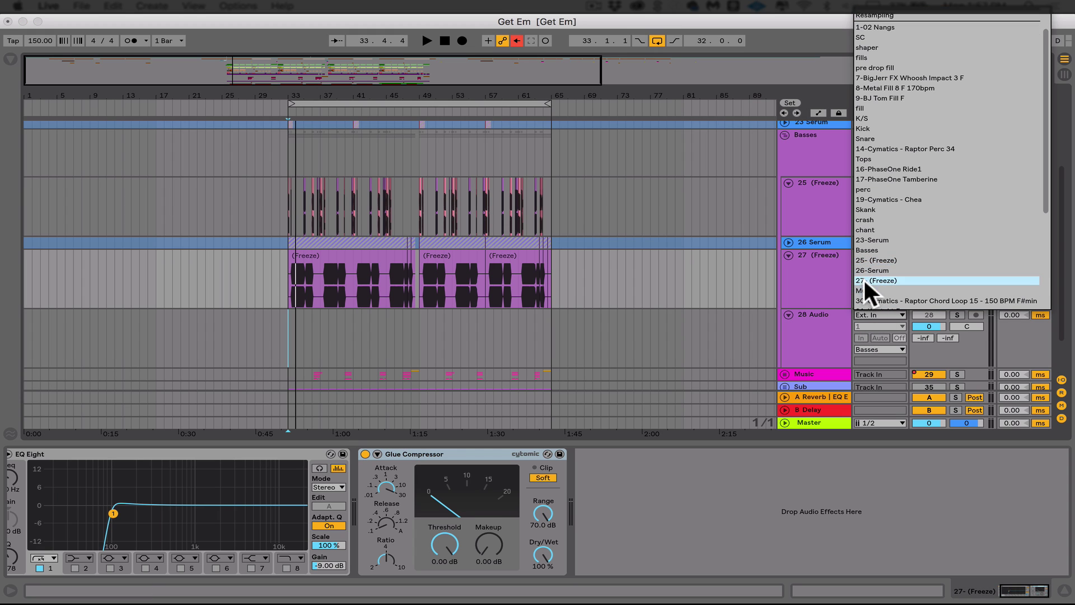
{"action": "left_click", "coordinate": [863, 280]}
{"action": "left_click", "coordinate": [861, 338]}
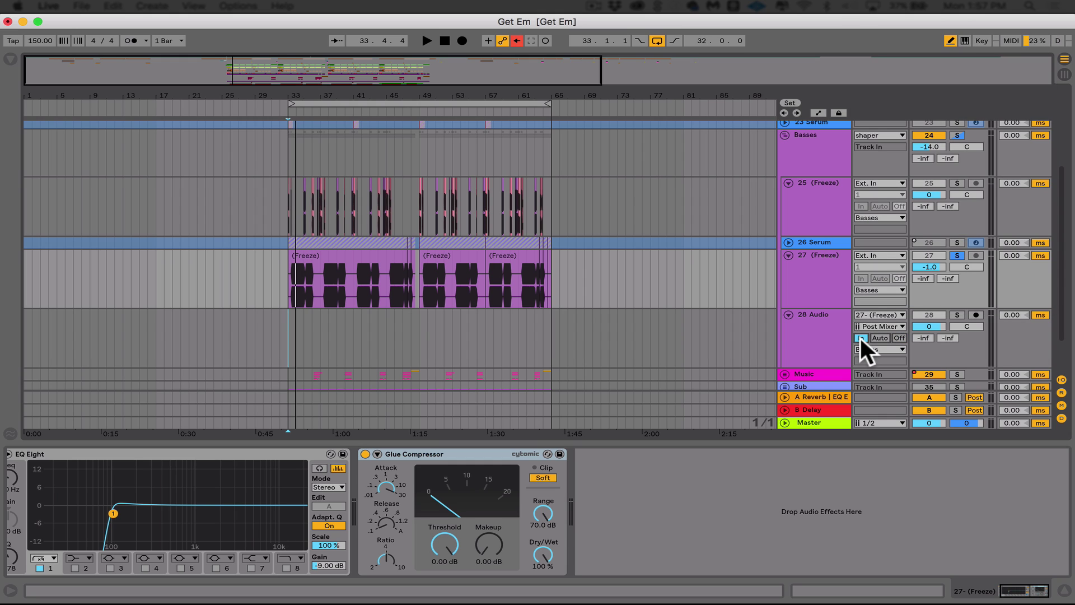
{"action": "left_click", "coordinate": [957, 313]}
Step: Select the 28 Audio track and play the routed bass from bar 33
{"action": "left_click", "coordinate": [828, 332]}
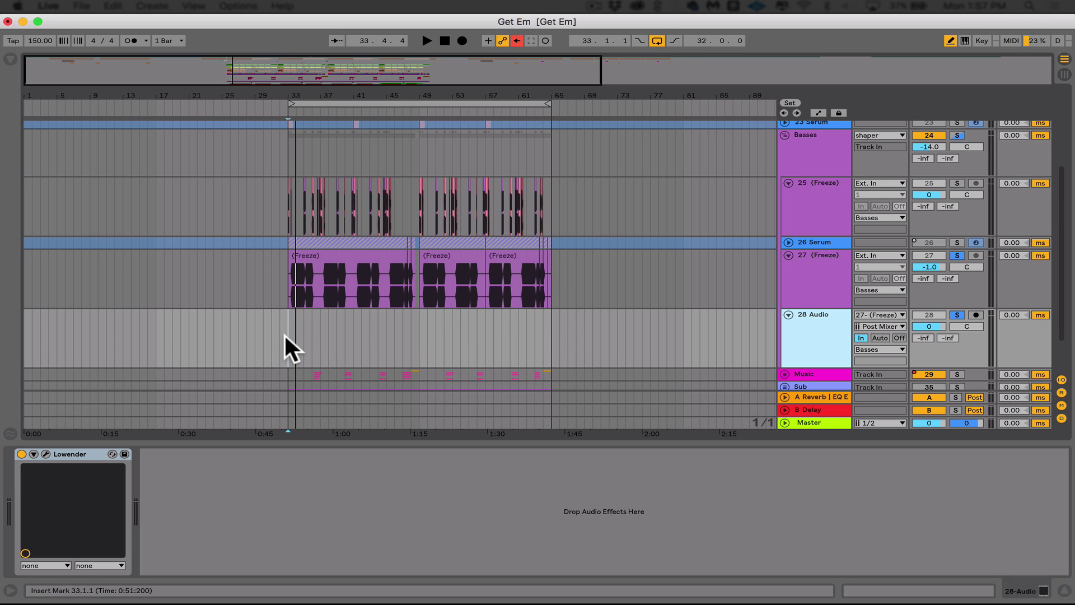
{"action": "key", "text": "space"}
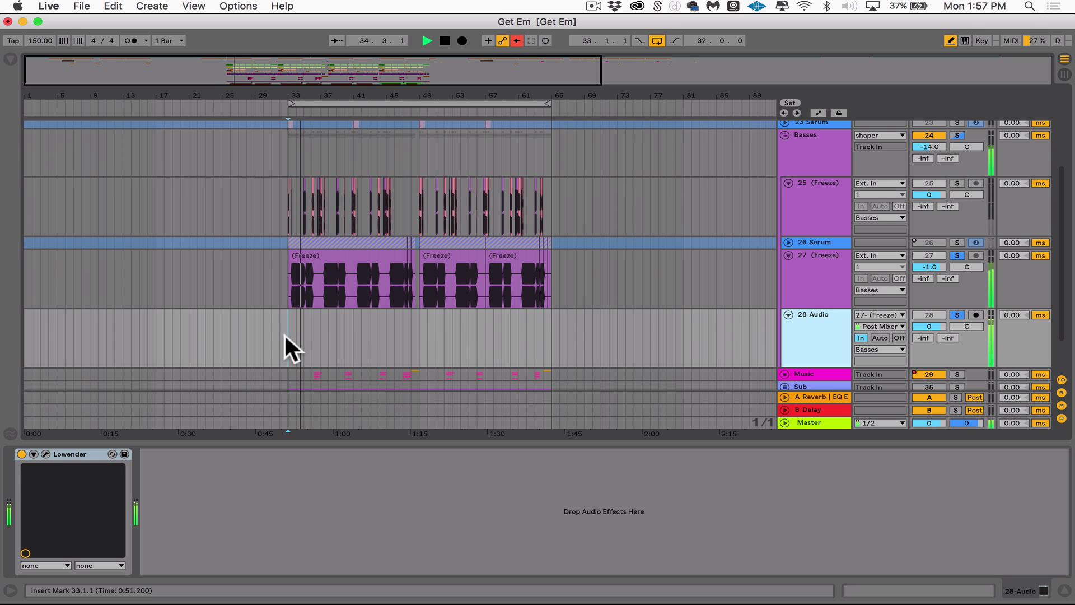
{"action": "key", "text": "space"}
Step: Open Lowender on the 28 Audio track and set its Blender fully to Bass
{"action": "left_click", "coordinate": [46, 454]}
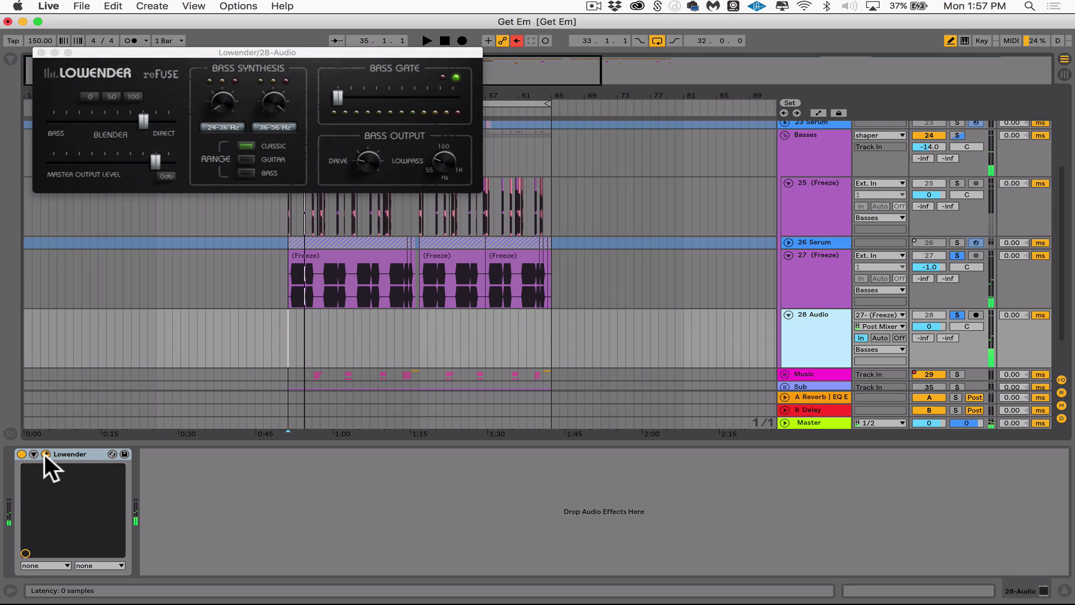
{"action": "left_click_drag", "start_coordinate": [144, 120], "coordinate": [63, 125]}
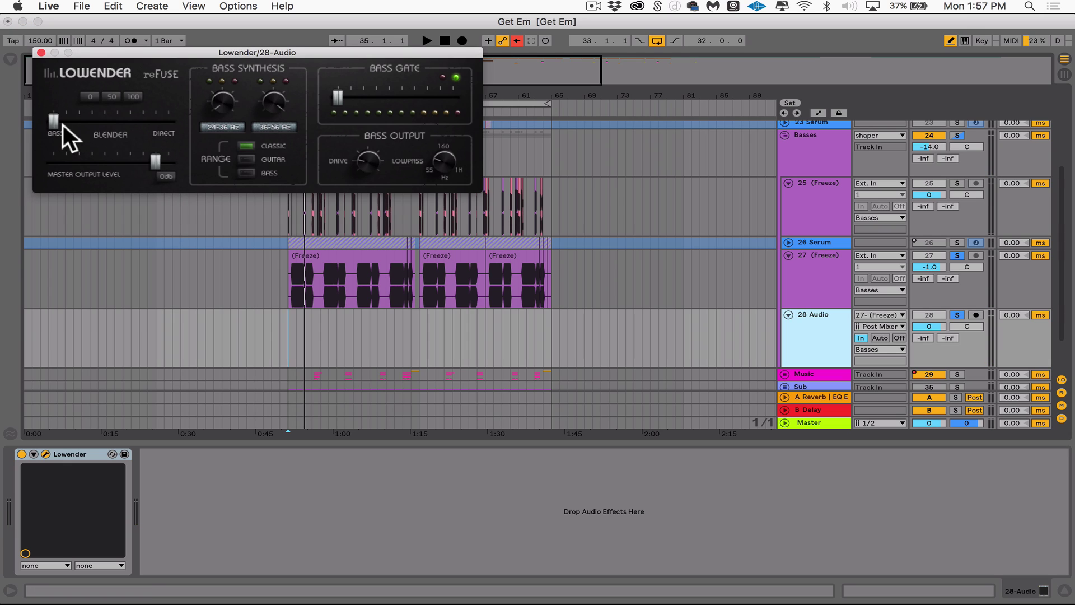
Step: Audition the Lowender bass from bar 33, close the plug-in window and lower the 28 Audio track's volume to -5.1 dB
{"action": "key", "text": "space"}
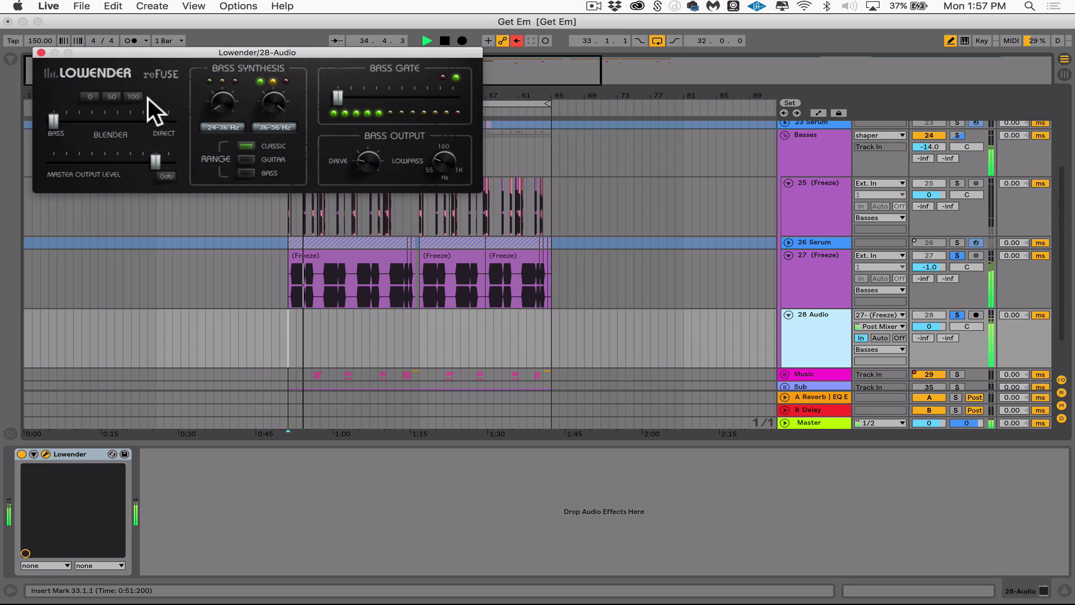
{"action": "key", "text": "space"}
{"action": "left_click", "coordinate": [41, 52]}
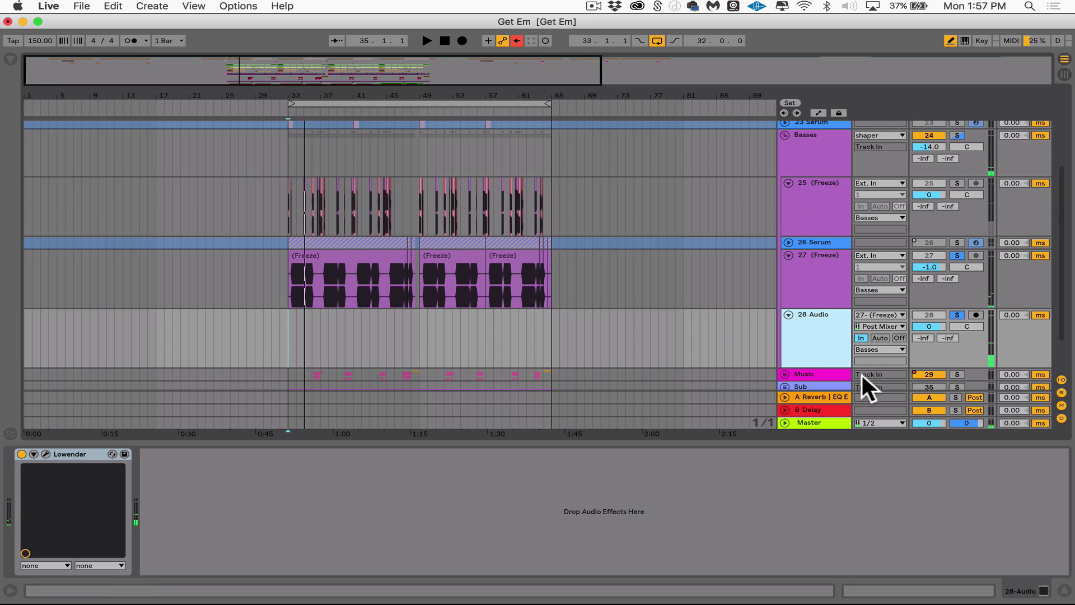
{"action": "mouse_move", "coordinate": [932, 326]}
{"action": "left_mouse_down"}
{"action": "mouse_move", "coordinate": [932, 339]}
{"action": "mouse_move", "coordinate": [932, 327]}
{"action": "left_mouse_up"}
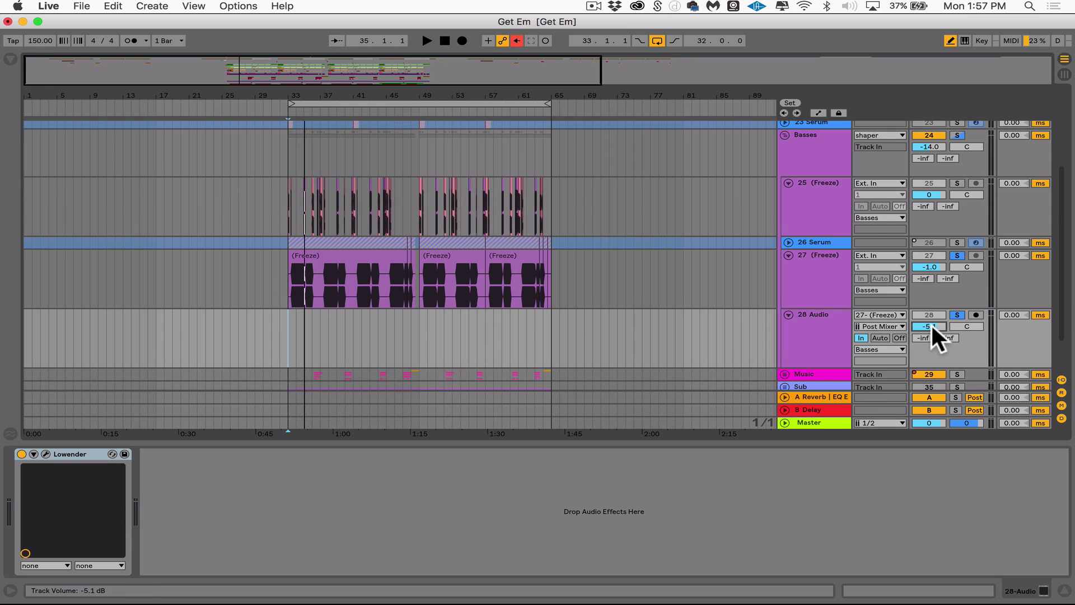
Step: Add an EQ Eight after Lowender on the 28 Audio track and make its band 1 a low-pass filter at 100 Hz
{"action": "left_click", "coordinate": [831, 331]}
{"action": "left_click", "coordinate": [10, 58]}
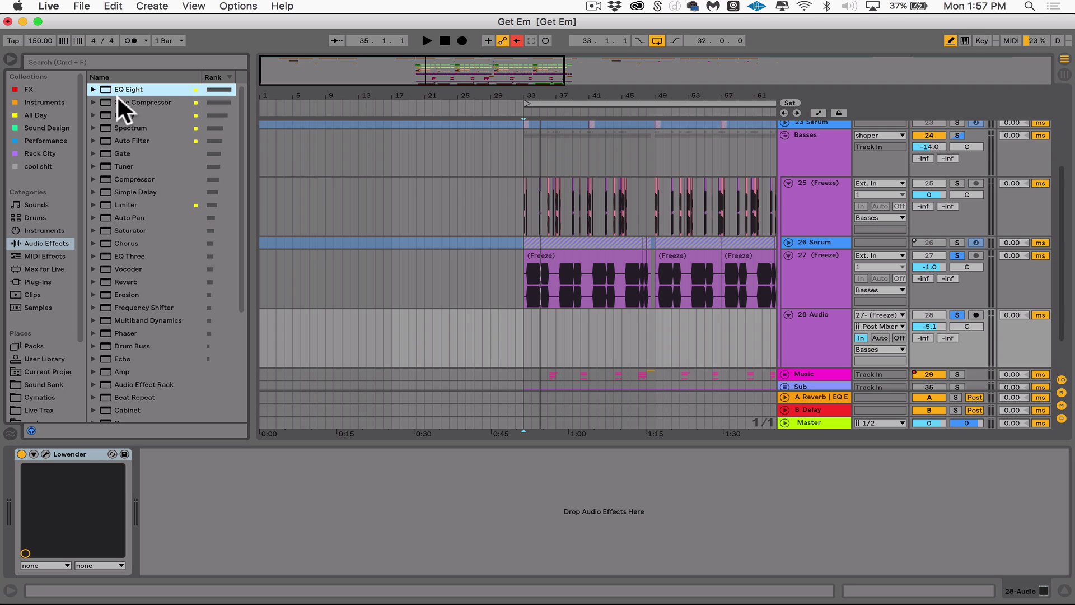
{"action": "double_click", "coordinate": [120, 88]}
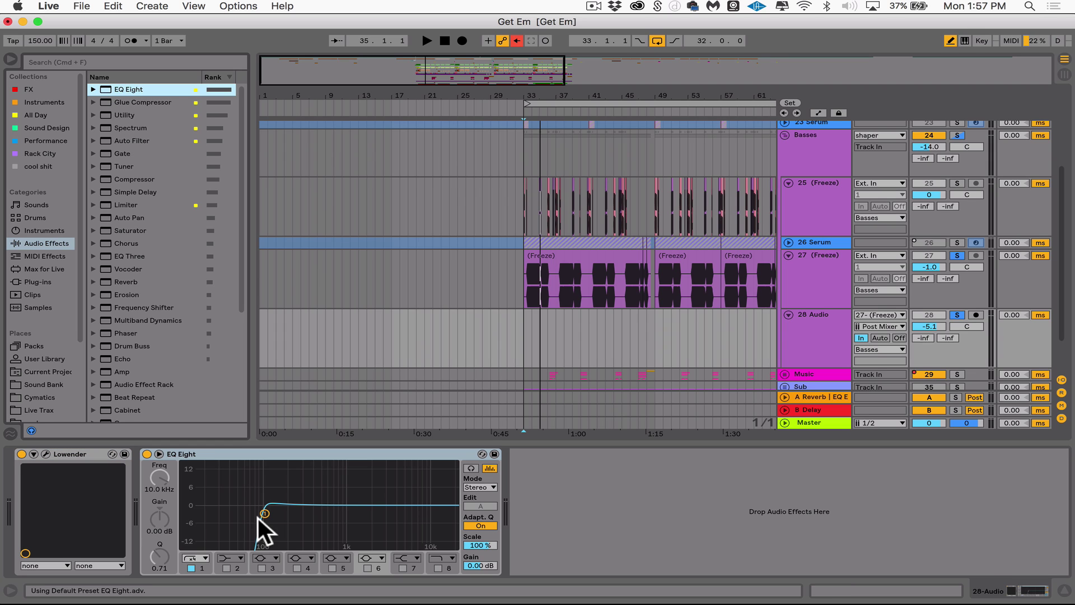
{"action": "left_click", "coordinate": [201, 558]}
{"action": "left_click", "coordinate": [199, 536]}
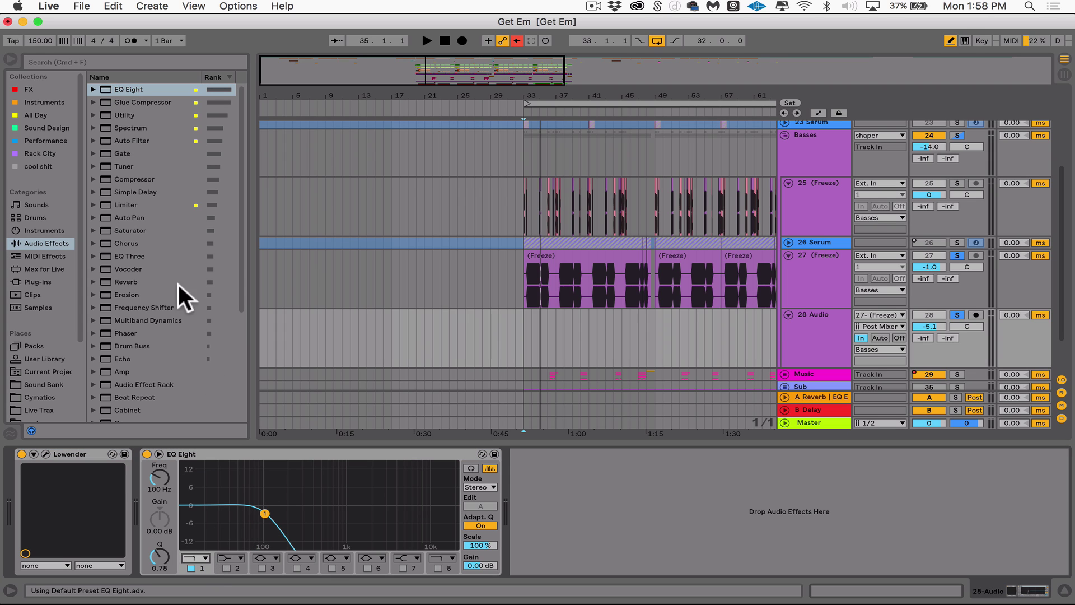
Step: Add a Glue Compressor after the EQ Eight on the 28 Audio track and play the chain from bar 33
{"action": "left_click_drag", "start_coordinate": [137, 102], "coordinate": [557, 498]}
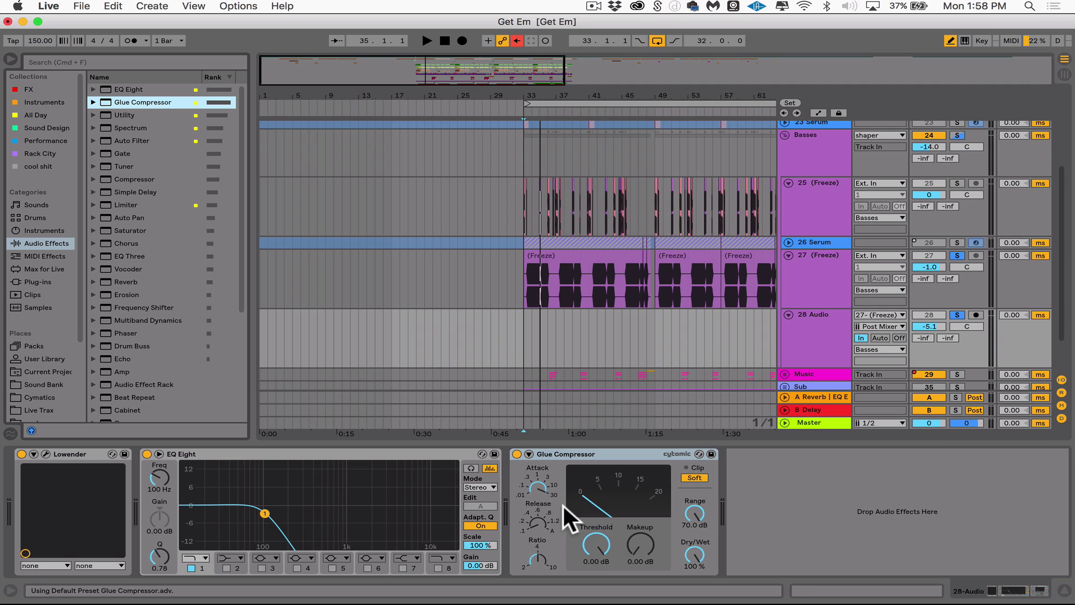
{"action": "key", "text": "space"}
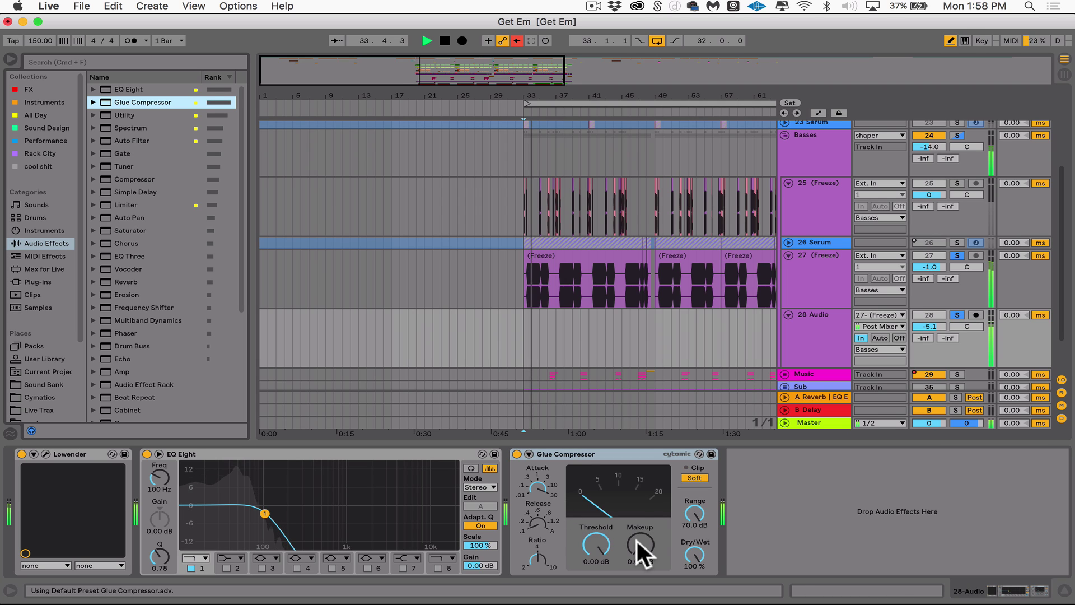